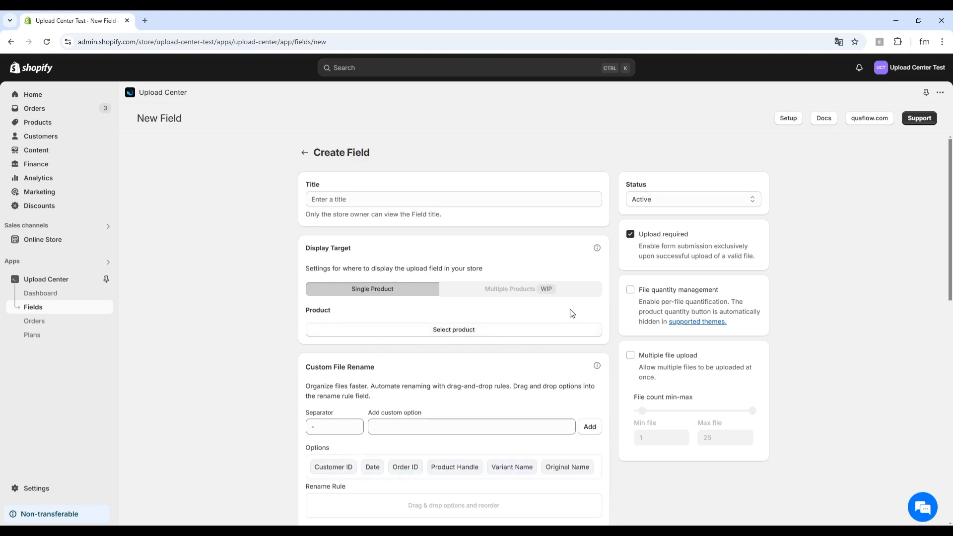
Title the new upload field 'Test Upload'
{"action": "scroll", "coordinate": [341, 390], "scroll_direction": "down", "scroll_amount": 1}
{"action": "scroll", "coordinate": [397, 348], "scroll_direction": "down", "scroll_amount": 2}
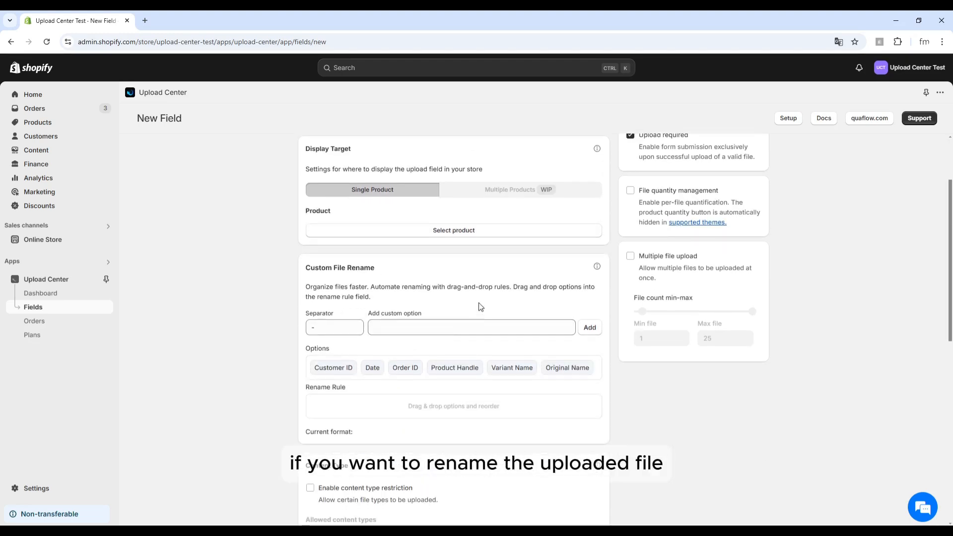
{"action": "scroll", "coordinate": [483, 298], "scroll_direction": "down", "scroll_amount": 1}
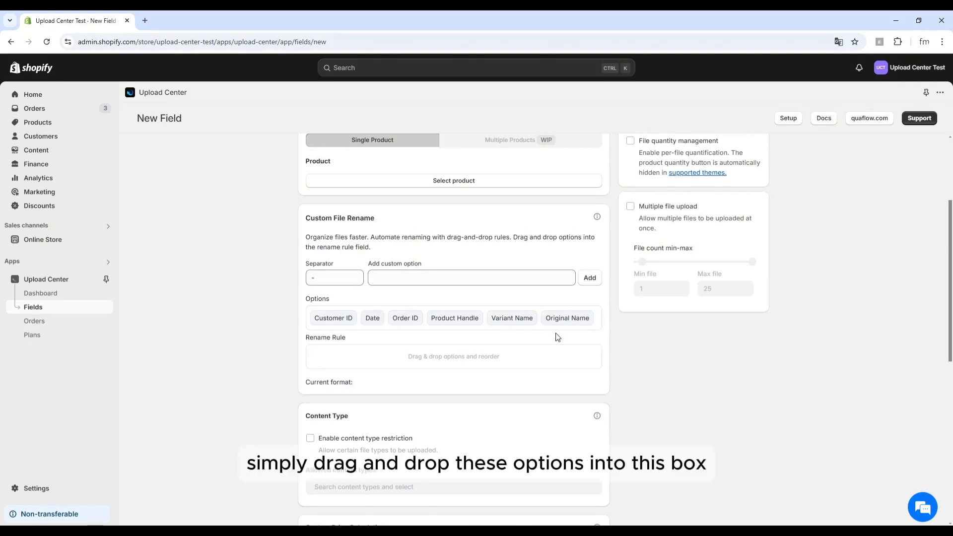
{"action": "scroll", "coordinate": [558, 337], "scroll_direction": "up", "scroll_amount": 3}
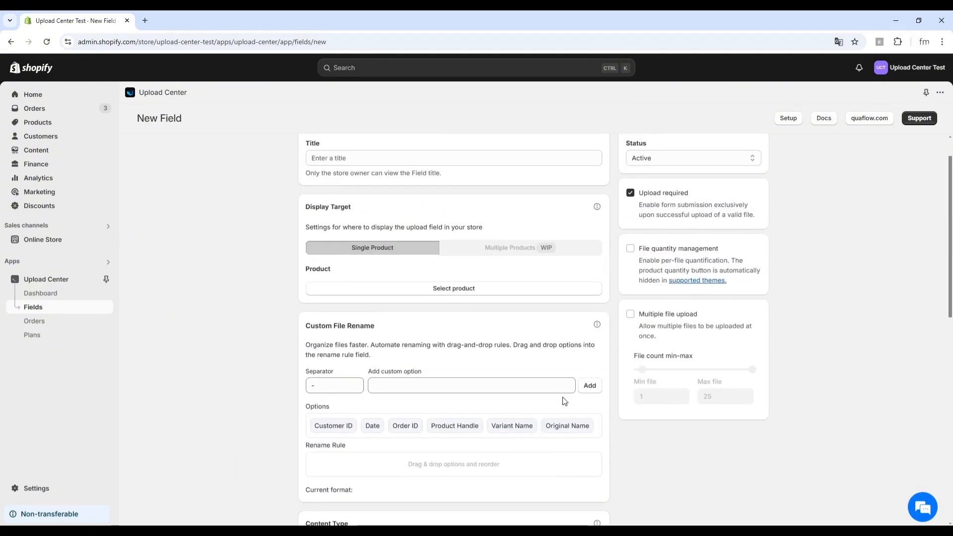
{"action": "left_click", "coordinate": [539, 196]}
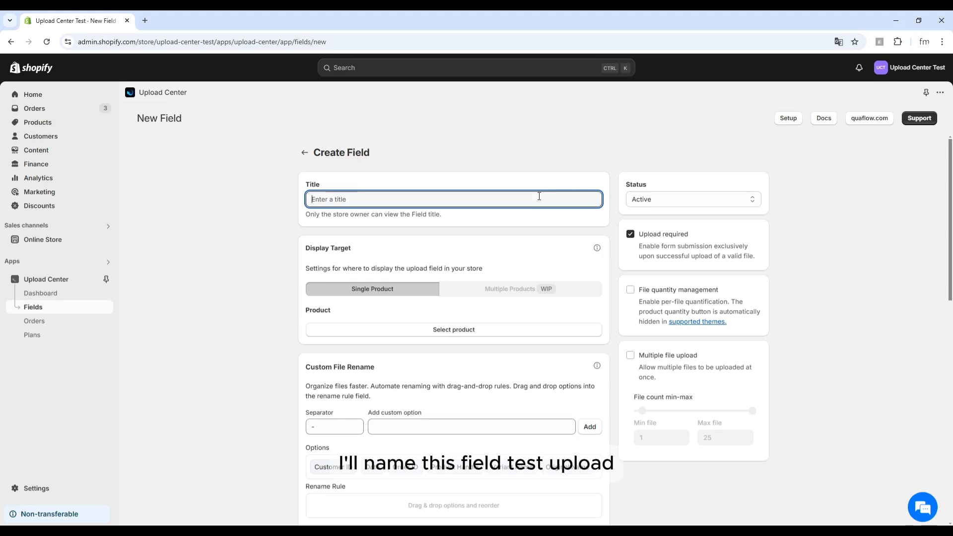
{"action": "type", "text": "Test Upload"}
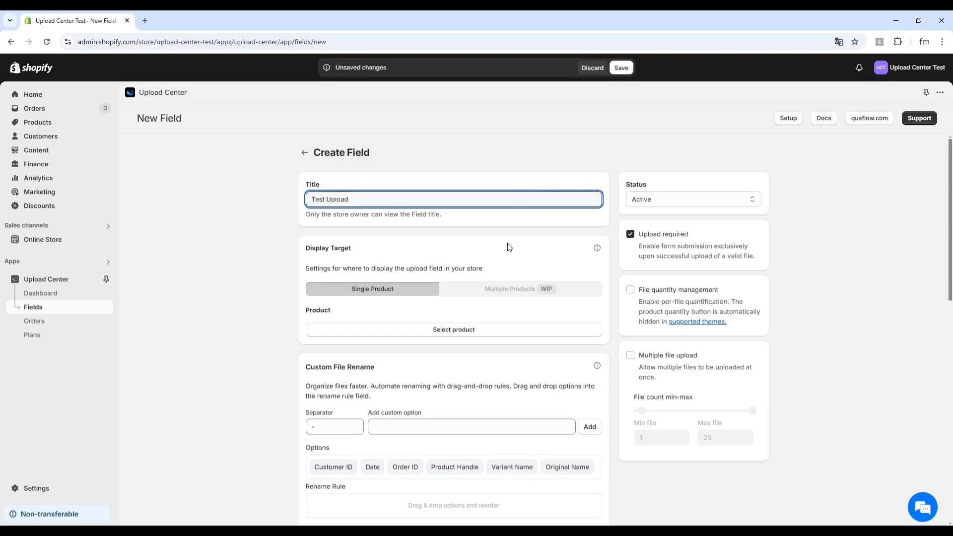
{"action": "left_click", "coordinate": [510, 246]}
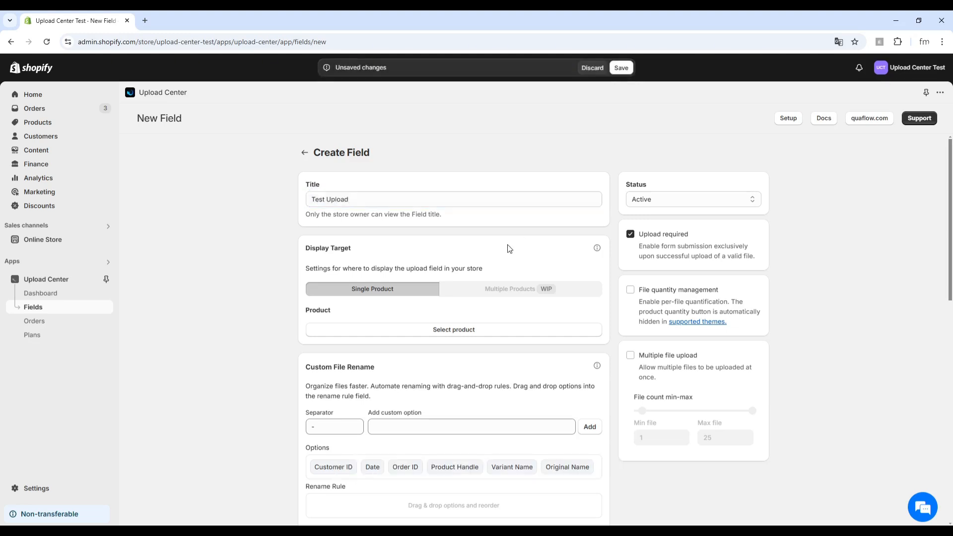
Target the field to the Gildan - Heavy Blend™ Hooded Sweatshirt product
{"action": "left_click", "coordinate": [483, 338]}
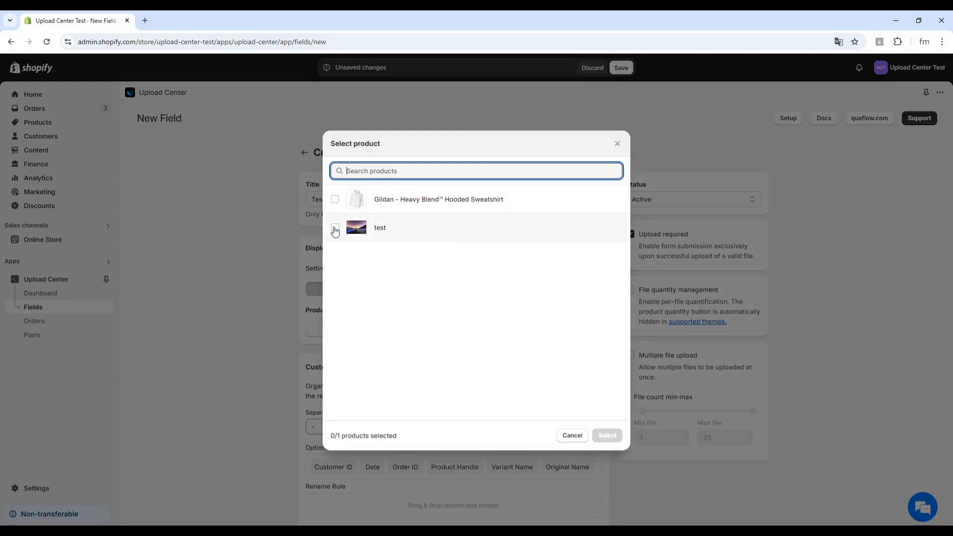
{"action": "left_click", "coordinate": [335, 199]}
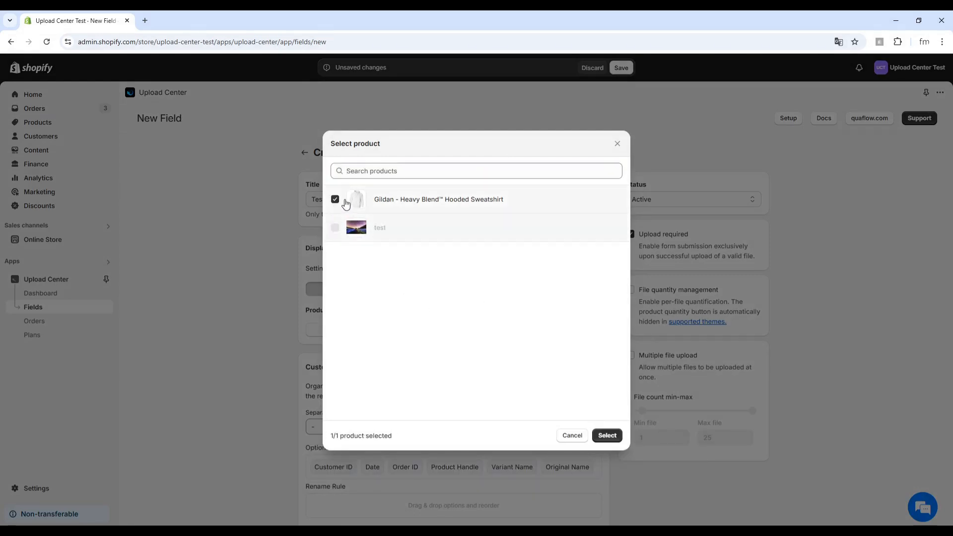
{"action": "left_click", "coordinate": [610, 435]}
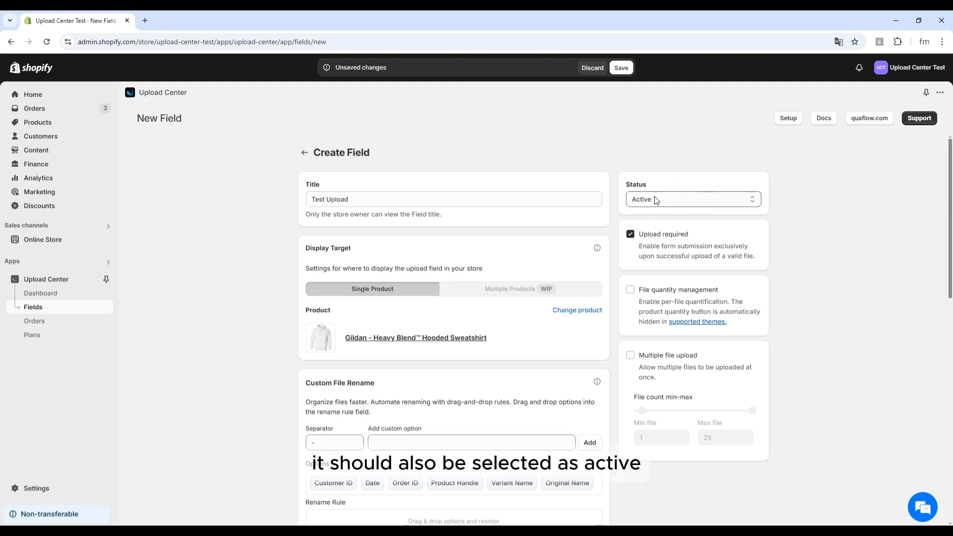
Keep status Active and build the rename rule from Order ID, Variant Name and Original Name
{"action": "left_click", "coordinate": [676, 200]}
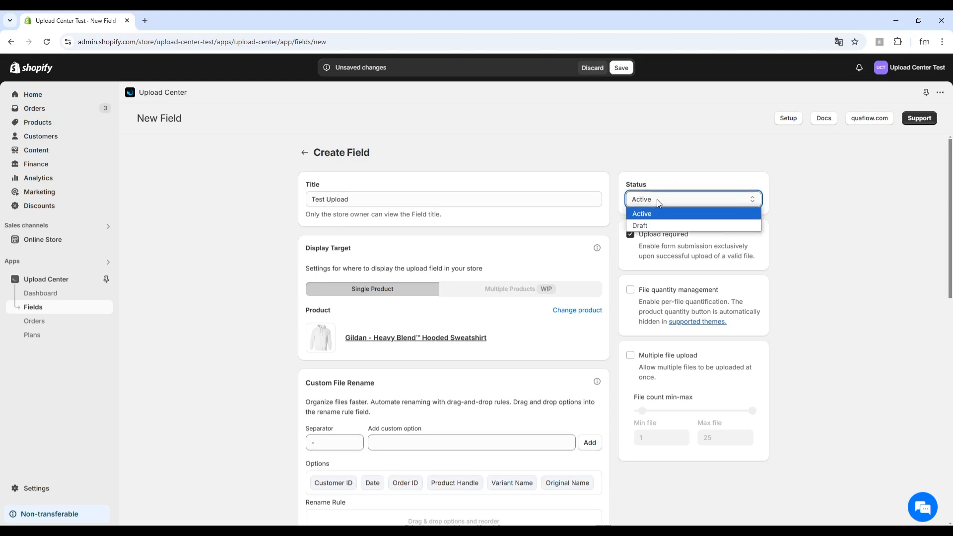
{"action": "left_click", "coordinate": [664, 220]}
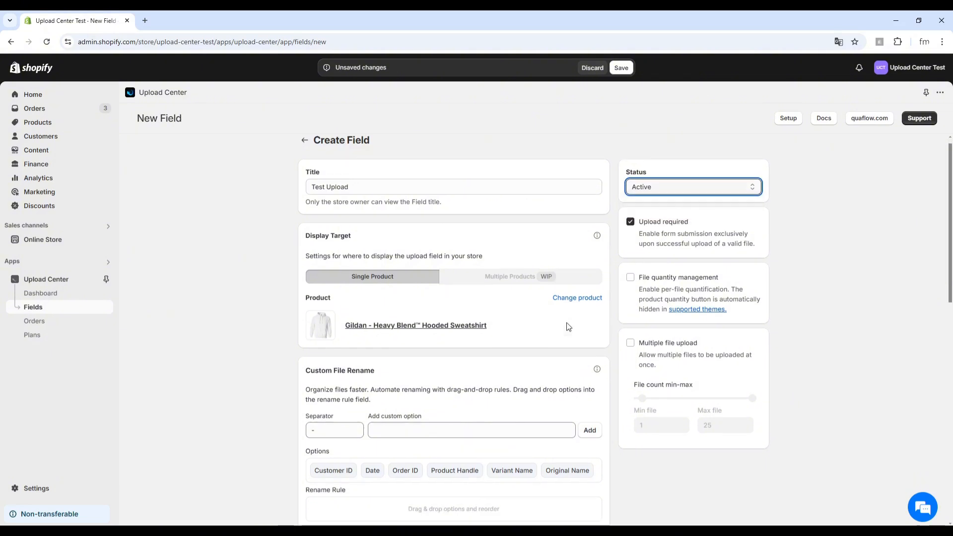
{"action": "scroll", "coordinate": [565, 325], "scroll_direction": "down", "scroll_amount": 2}
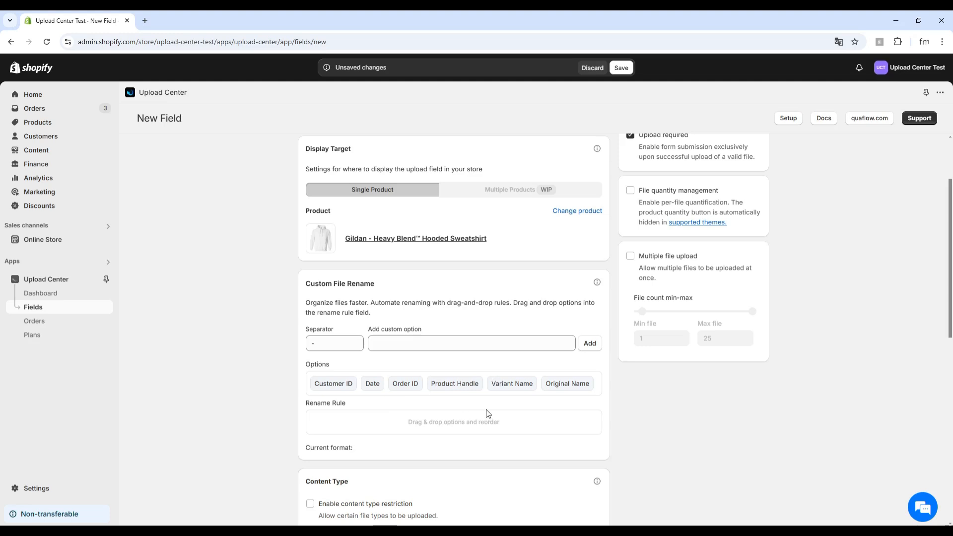
{"action": "left_click_drag", "start_coordinate": [404, 384], "coordinate": [377, 426]}
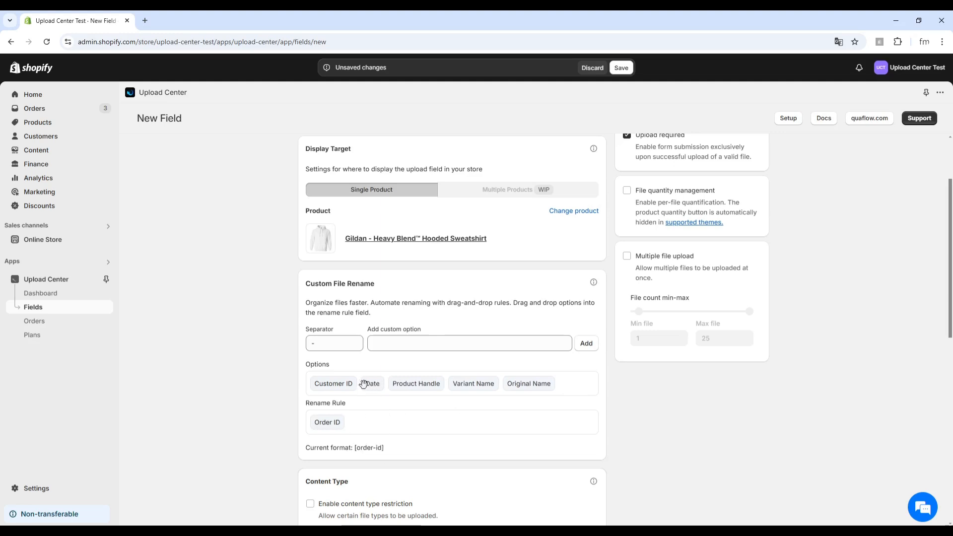
{"action": "left_click_drag", "start_coordinate": [474, 384], "coordinate": [416, 430]}
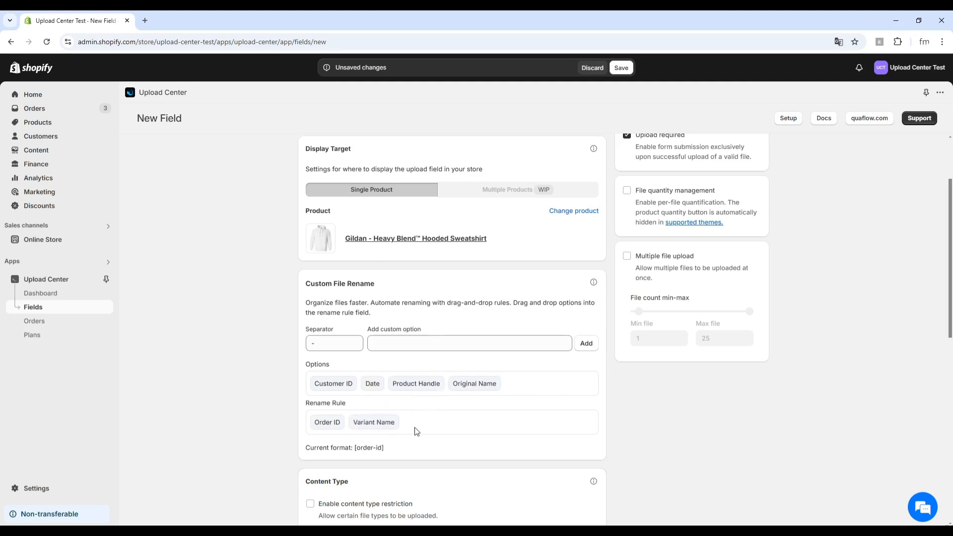
{"action": "left_click_drag", "start_coordinate": [475, 382], "coordinate": [445, 423]}
{"action": "scroll", "coordinate": [559, 431], "scroll_direction": "up", "scroll_amount": 1}
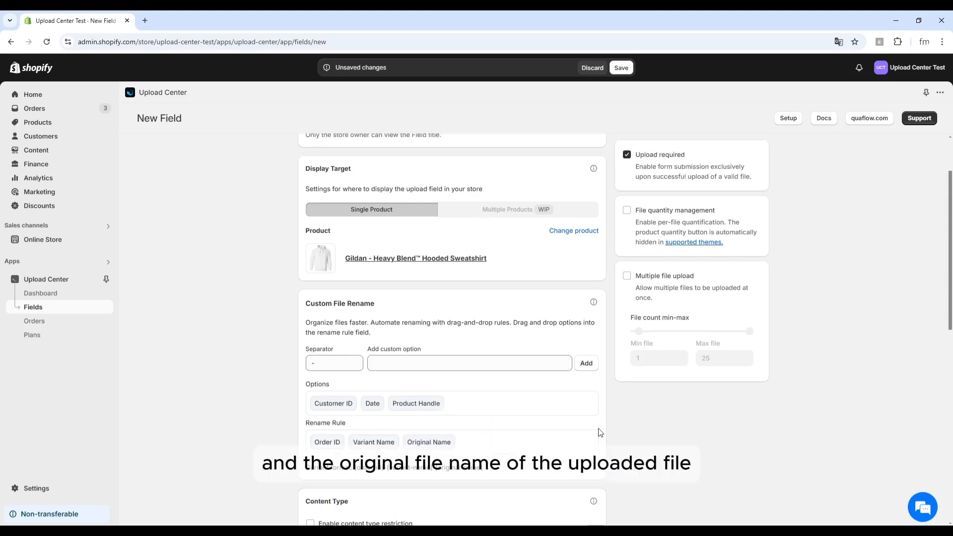
{"action": "scroll", "coordinate": [585, 439], "scroll_direction": "down", "scroll_amount": 1}
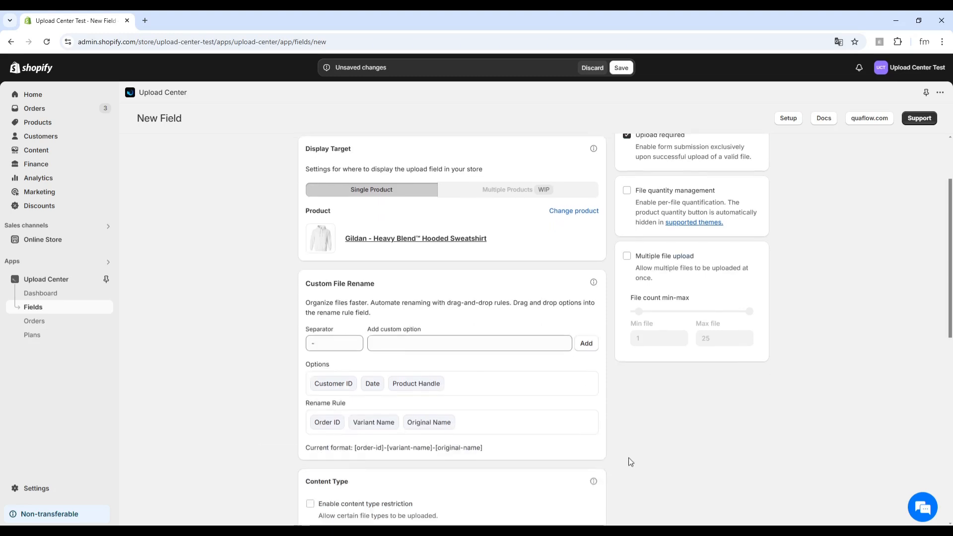
Lower the maximum file count from 25 to 16, then switch multiple file upload back off
{"action": "scroll", "coordinate": [622, 462], "scroll_direction": "up", "scroll_amount": 1}
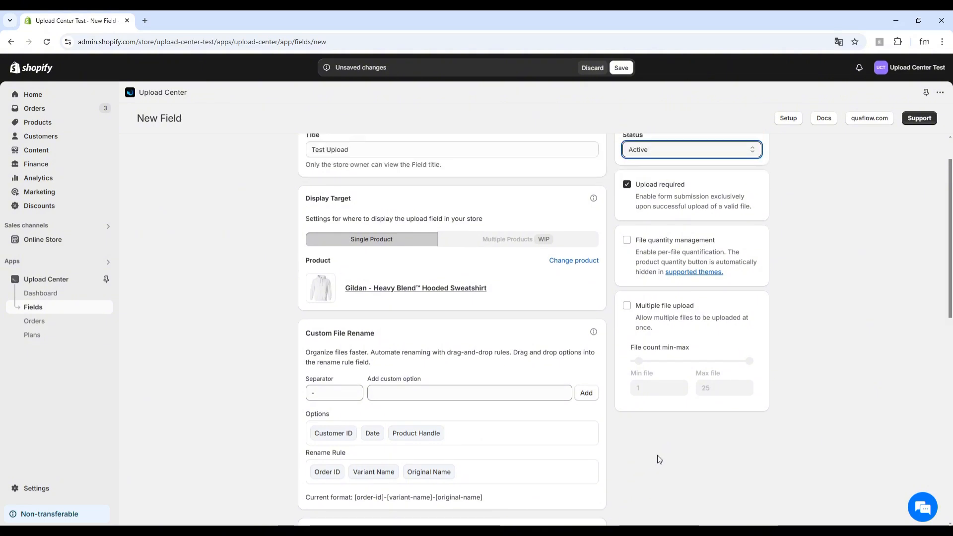
{"action": "left_click", "coordinate": [628, 308]}
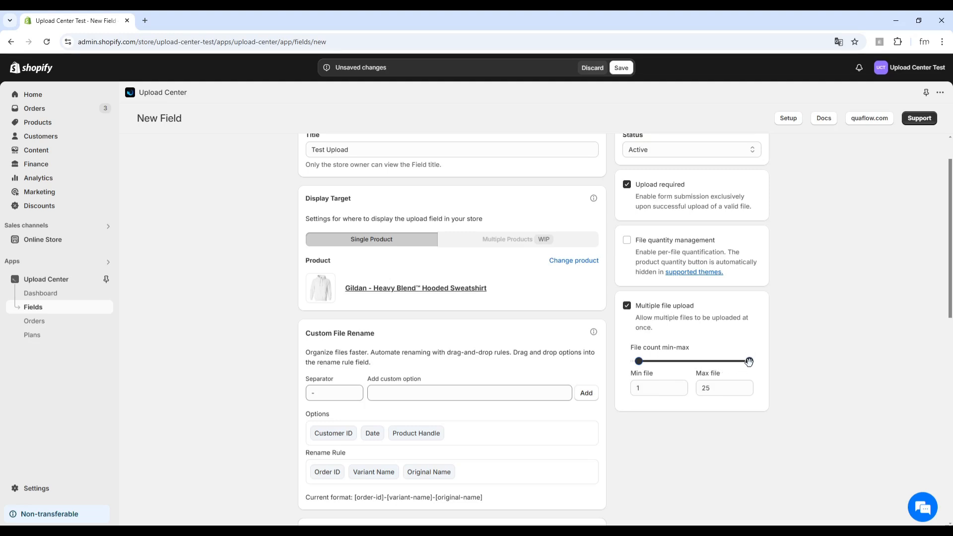
{"action": "left_click_drag", "start_coordinate": [750, 362], "coordinate": [712, 367]}
{"action": "left_click_drag", "start_coordinate": [712, 361], "coordinate": [707, 361]}
{"action": "left_click", "coordinate": [627, 307]}
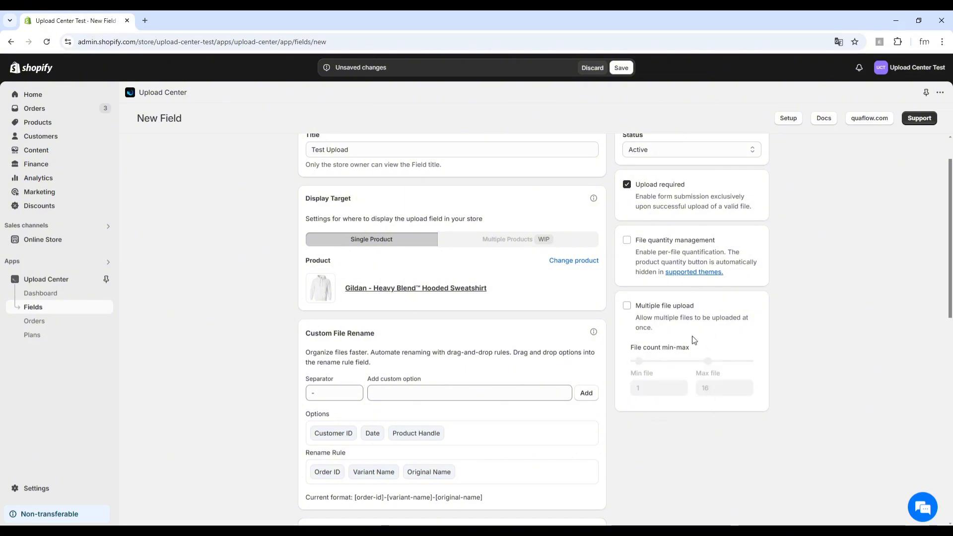
{"action": "scroll", "coordinate": [694, 339], "scroll_direction": "down", "scroll_amount": 1}
{"action": "scroll", "coordinate": [695, 294], "scroll_direction": "up", "scroll_amount": 1}
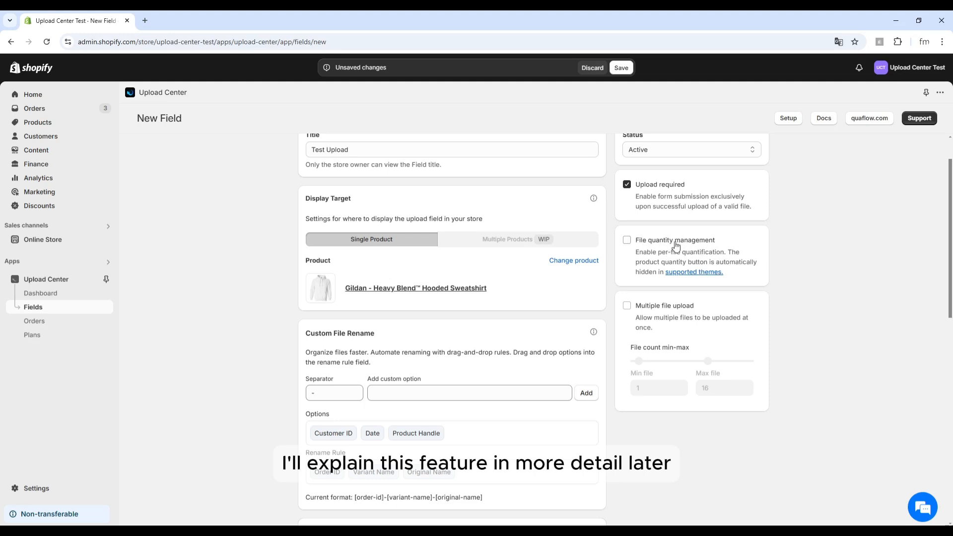
Enable content type restriction with image/* as the only allowed content type
{"action": "scroll", "coordinate": [668, 336], "scroll_direction": "down", "scroll_amount": 4}
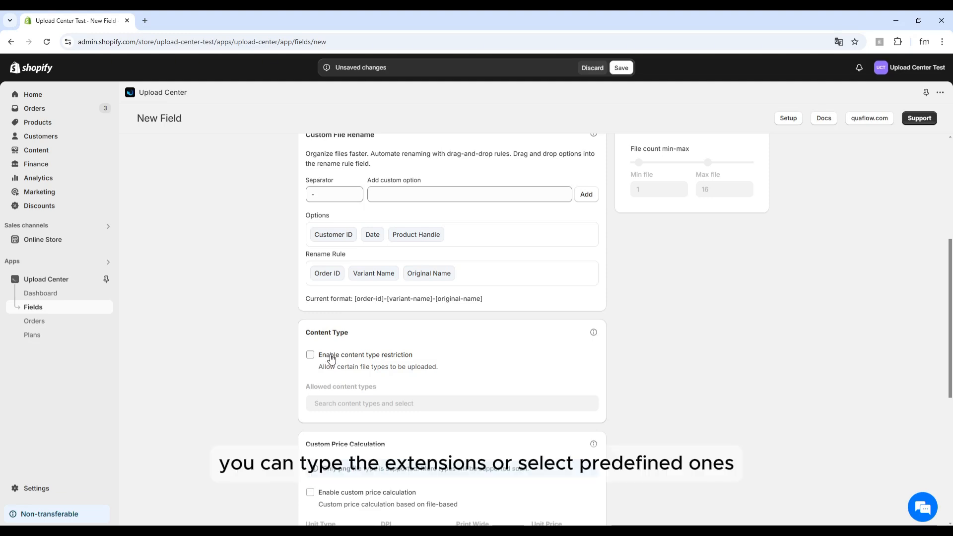
{"action": "left_click", "coordinate": [311, 355]}
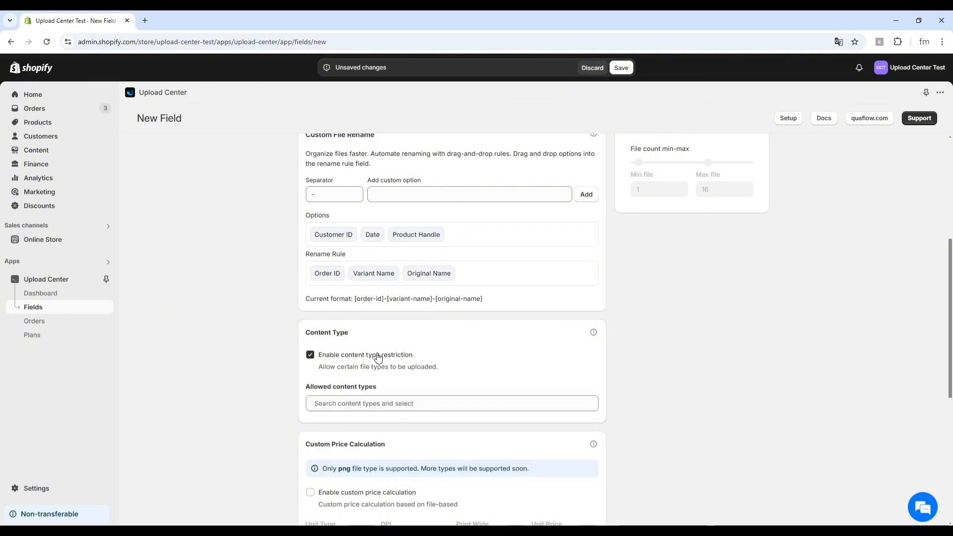
{"action": "left_click", "coordinate": [394, 404]}
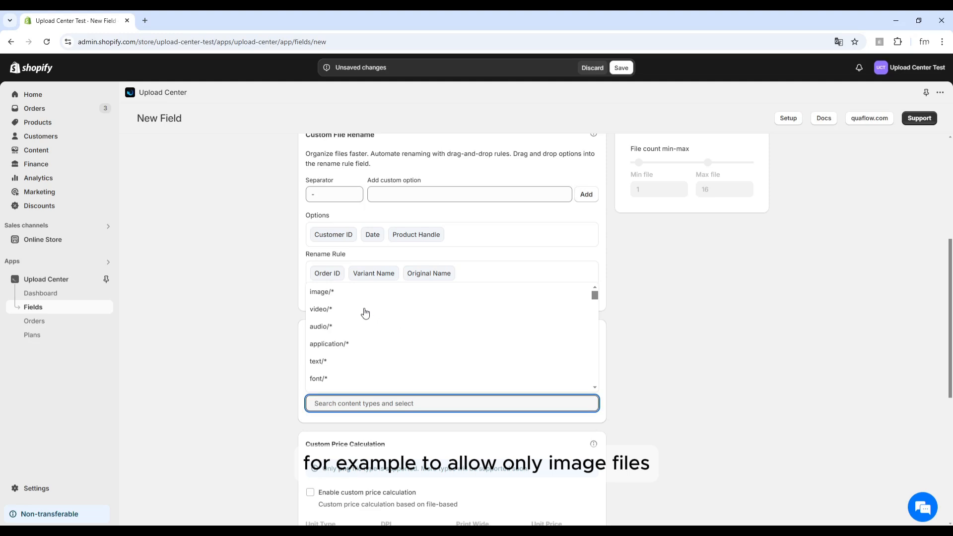
{"action": "left_click", "coordinate": [323, 297]}
{"action": "scroll", "coordinate": [522, 467], "scroll_direction": "down", "scroll_amount": 1}
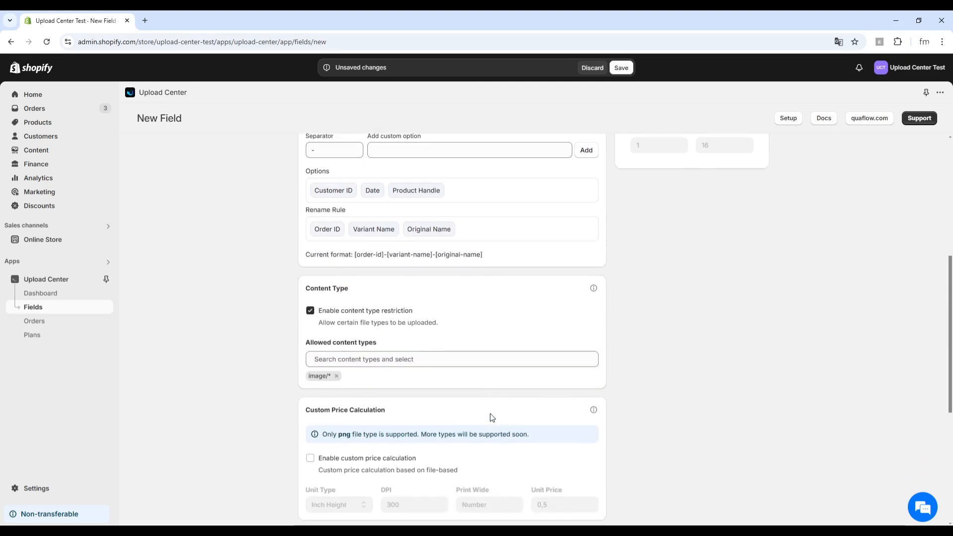
{"action": "scroll", "coordinate": [528, 353], "scroll_direction": "down", "scroll_amount": 1}
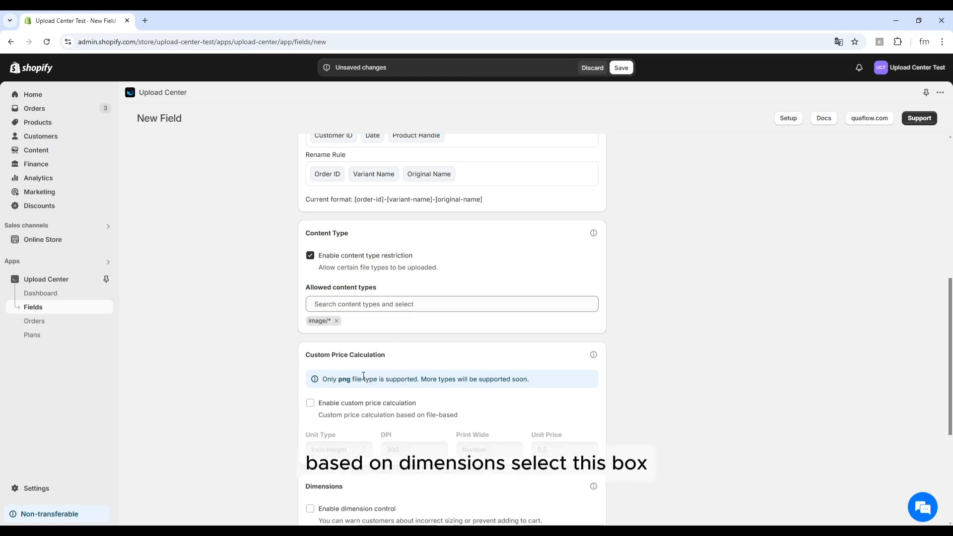
Enter print width 22 for custom price calculation, keeping Inch Height and DPI 300
{"action": "left_click", "coordinate": [310, 402]}
{"action": "scroll", "coordinate": [365, 421], "scroll_direction": "down", "scroll_amount": 1}
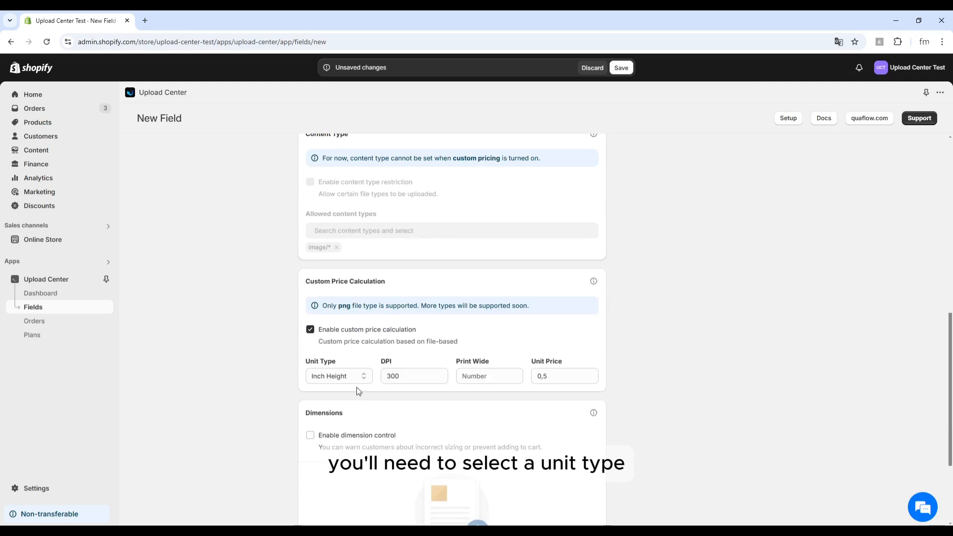
{"action": "left_click", "coordinate": [334, 378]}
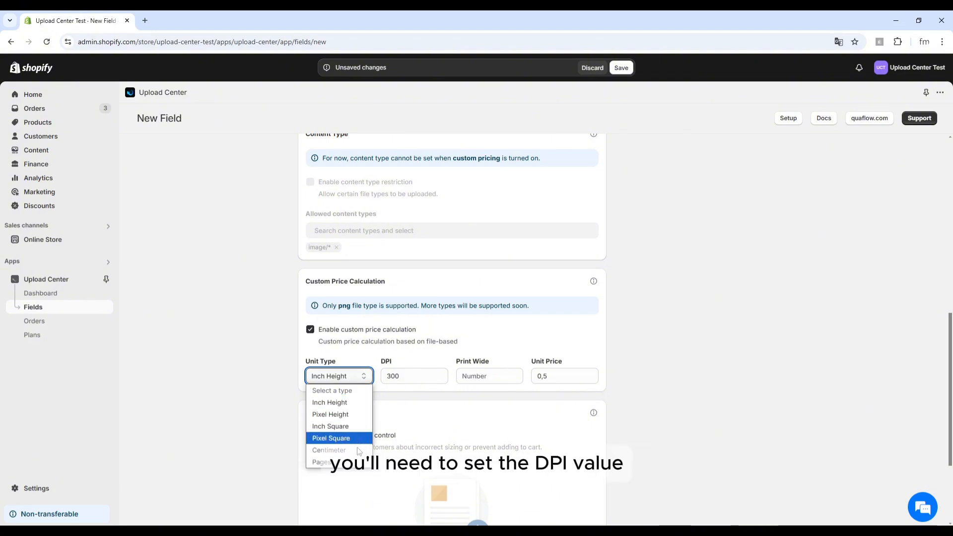
{"action": "left_click", "coordinate": [345, 377]}
{"action": "left_click", "coordinate": [404, 379]}
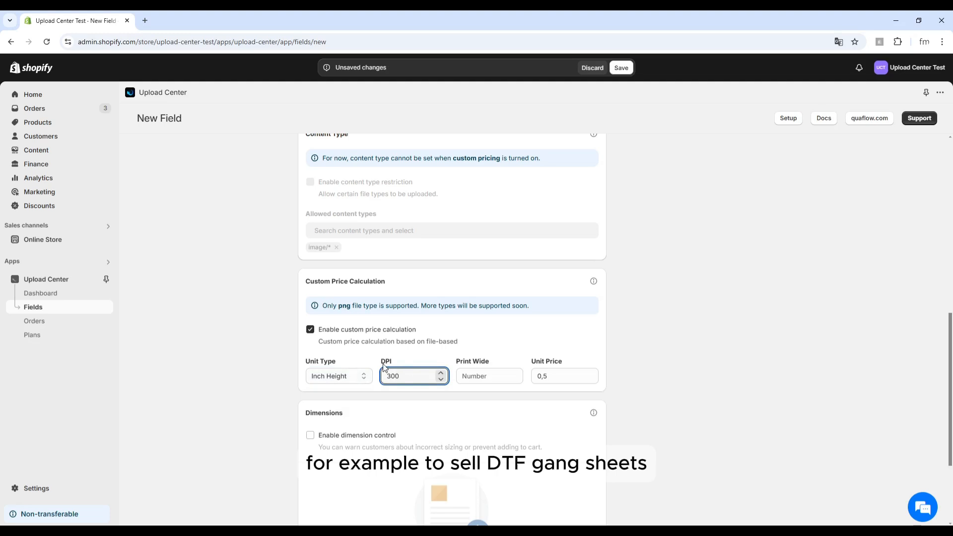
{"action": "left_click", "coordinate": [482, 381]}
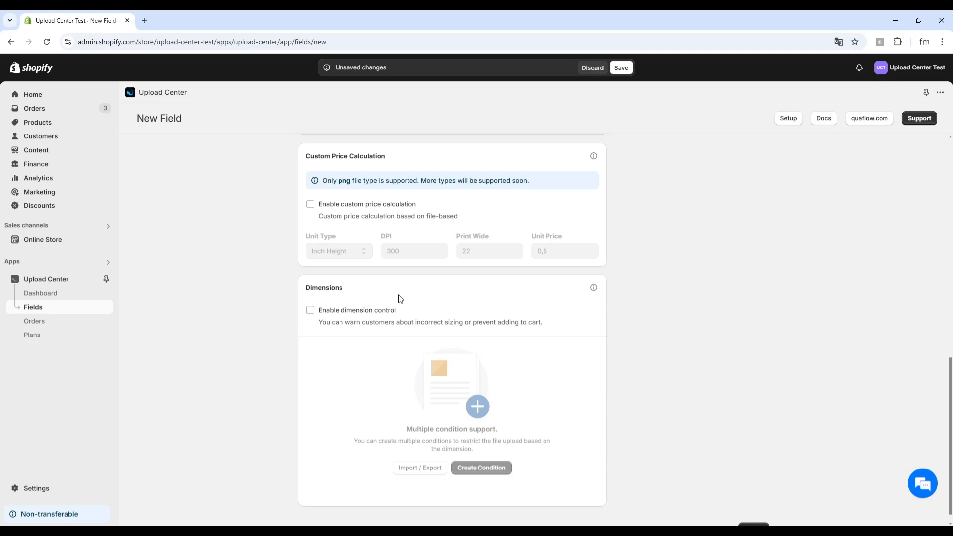
Enable dimension control and add one empty dimension condition row
{"action": "left_click", "coordinate": [311, 311]}
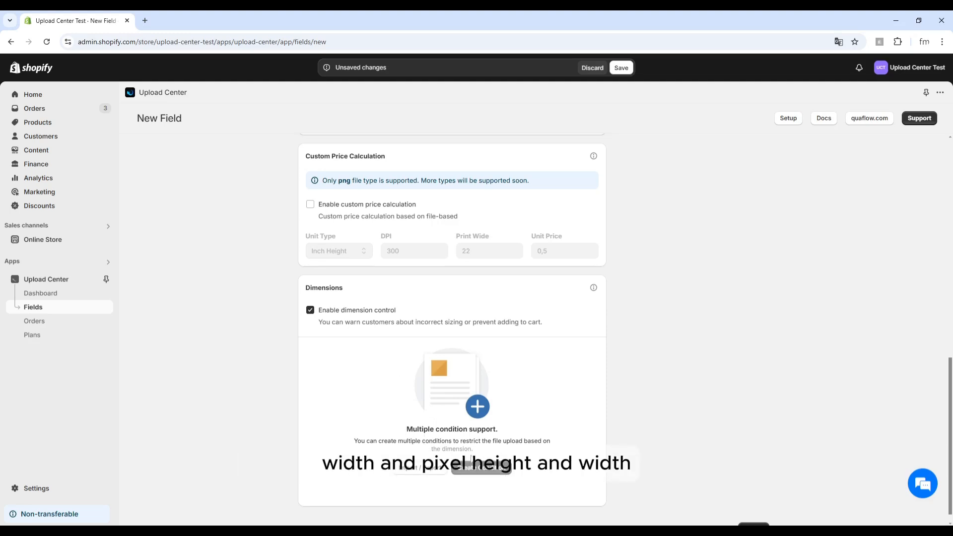
{"action": "left_click", "coordinate": [473, 473]}
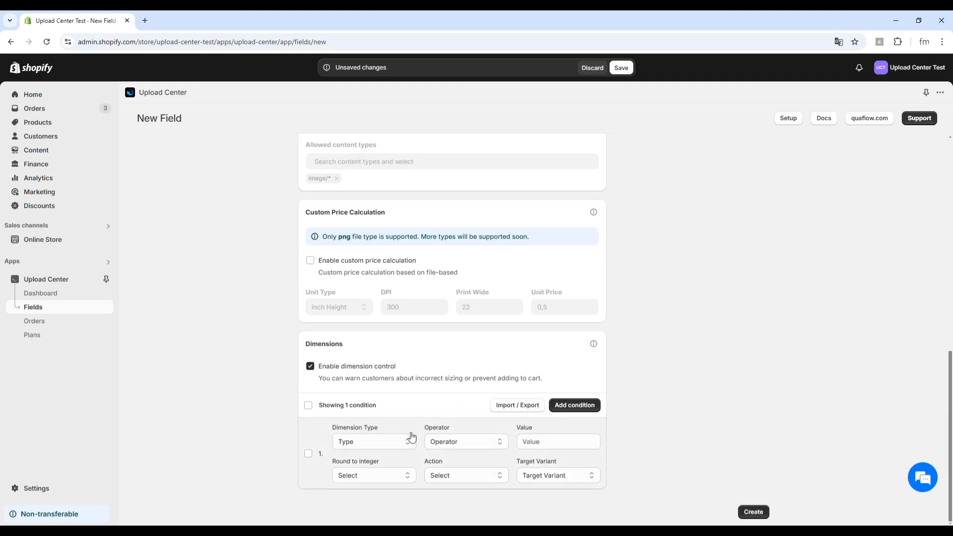
Set the condition to Inch Width, Greater than, value 22
{"action": "left_click", "coordinate": [387, 442]}
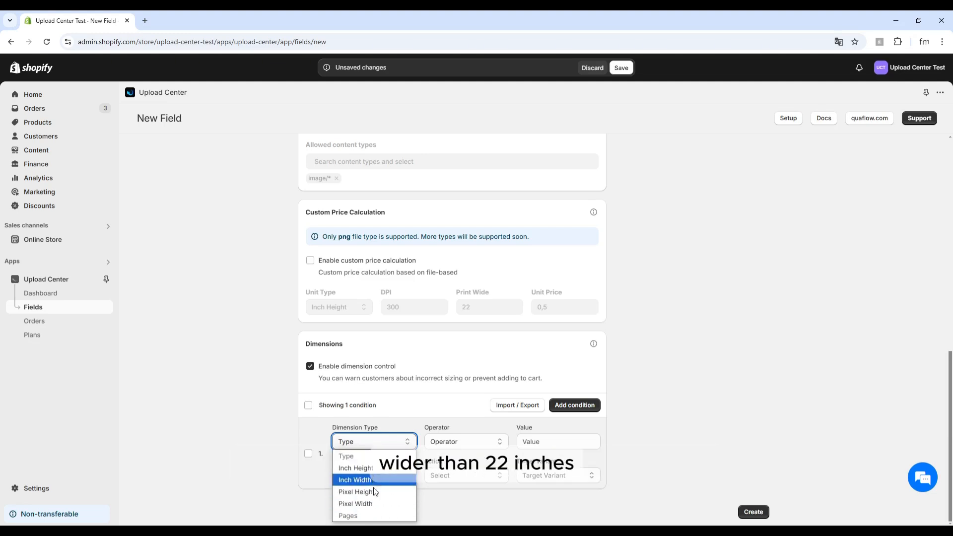
{"action": "left_click", "coordinate": [355, 480]}
{"action": "left_click", "coordinate": [444, 441]}
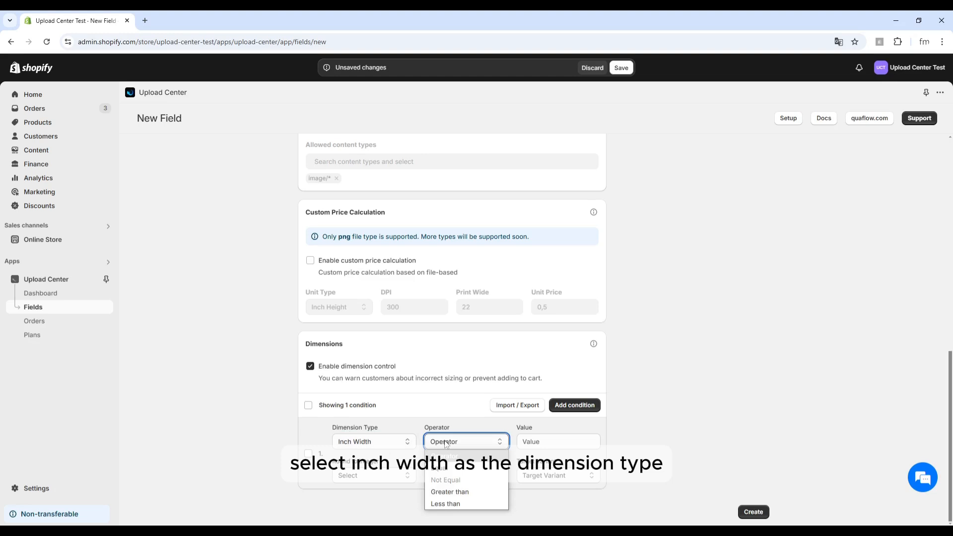
{"action": "left_click", "coordinate": [461, 492]}
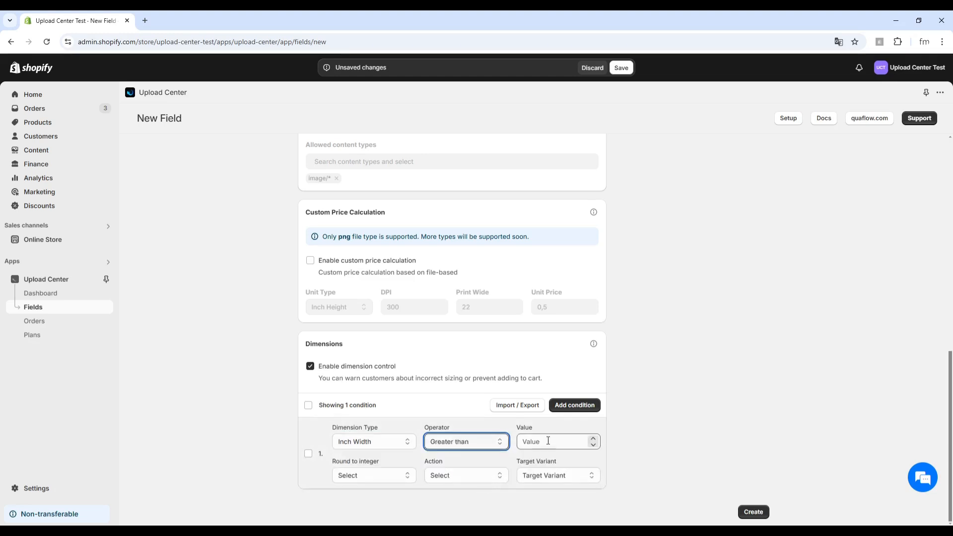
{"action": "left_click", "coordinate": [539, 440]}
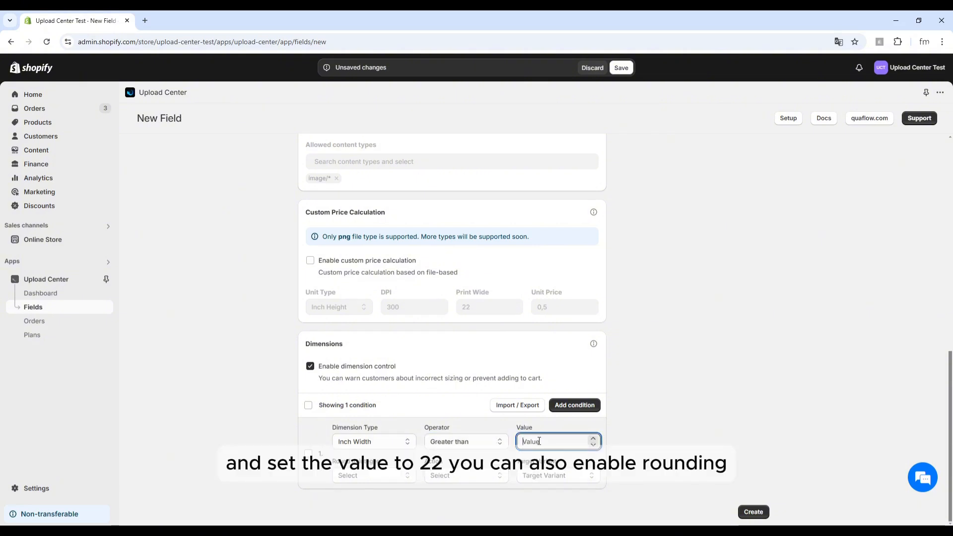
{"action": "type", "text": "22"}
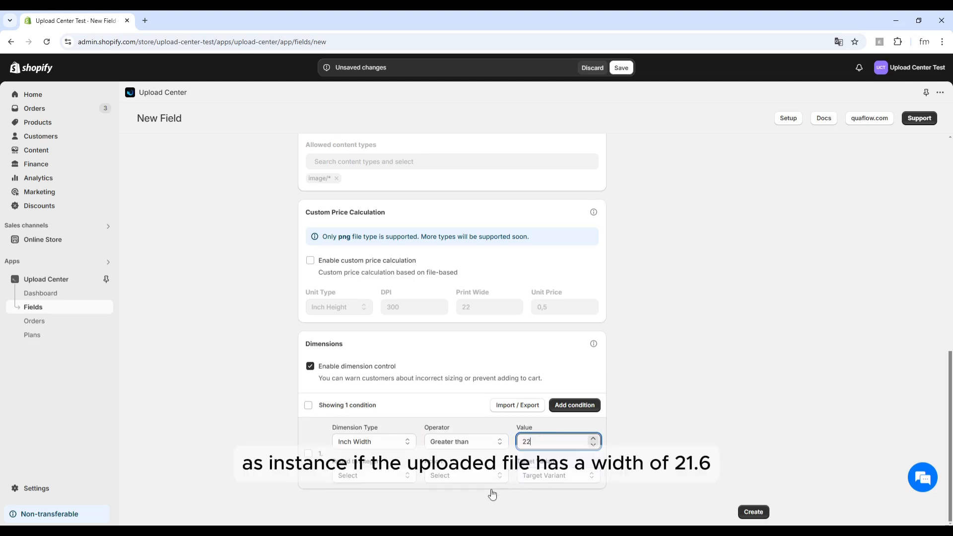
{"action": "left_click", "coordinate": [430, 498]}
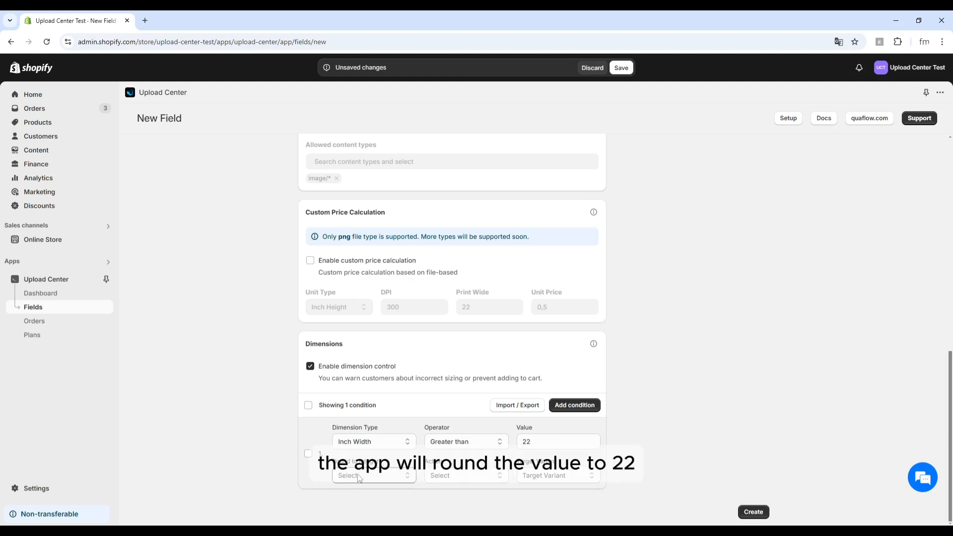
Enable rounding to integer and set the condition's action to Prevent
{"action": "left_click", "coordinate": [374, 476]}
{"action": "left_click", "coordinate": [357, 501]}
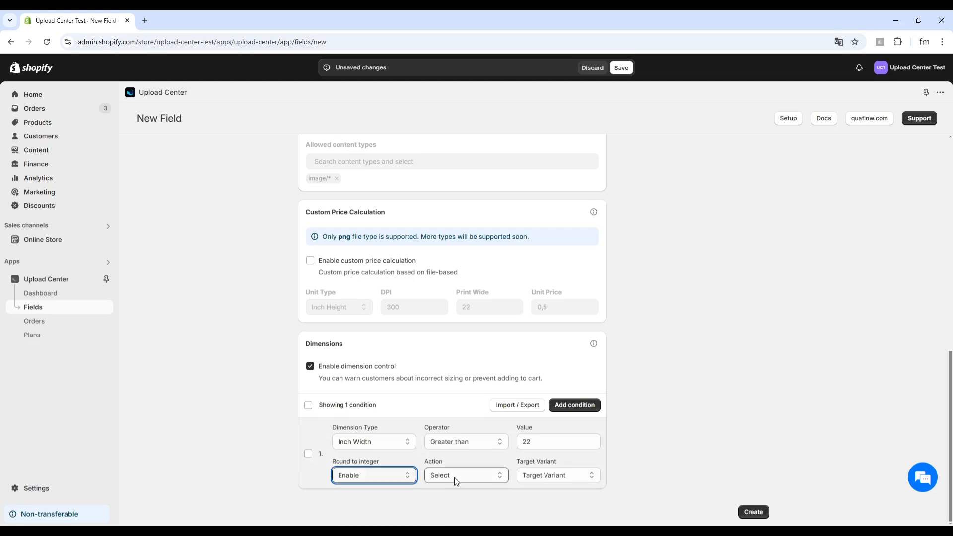
{"action": "left_click", "coordinate": [454, 476]}
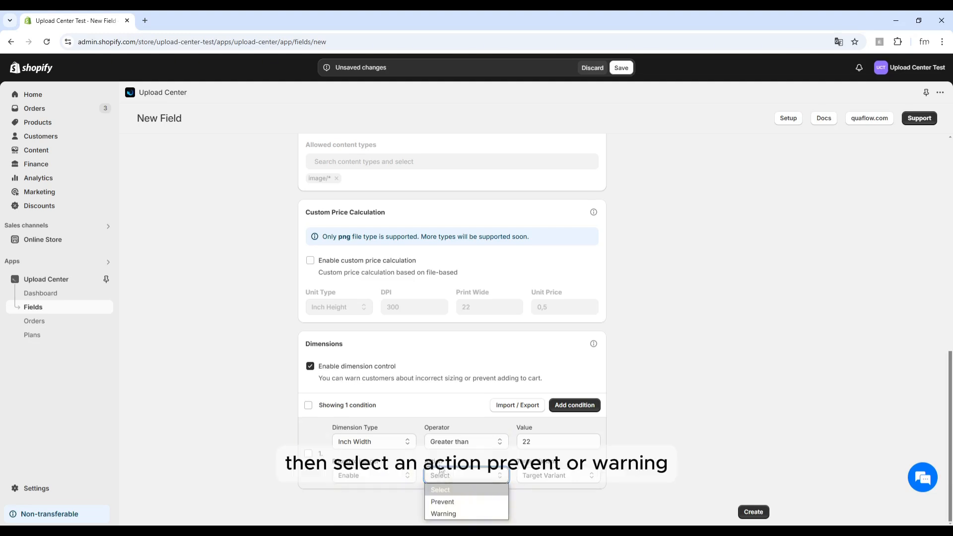
{"action": "left_click", "coordinate": [467, 514]}
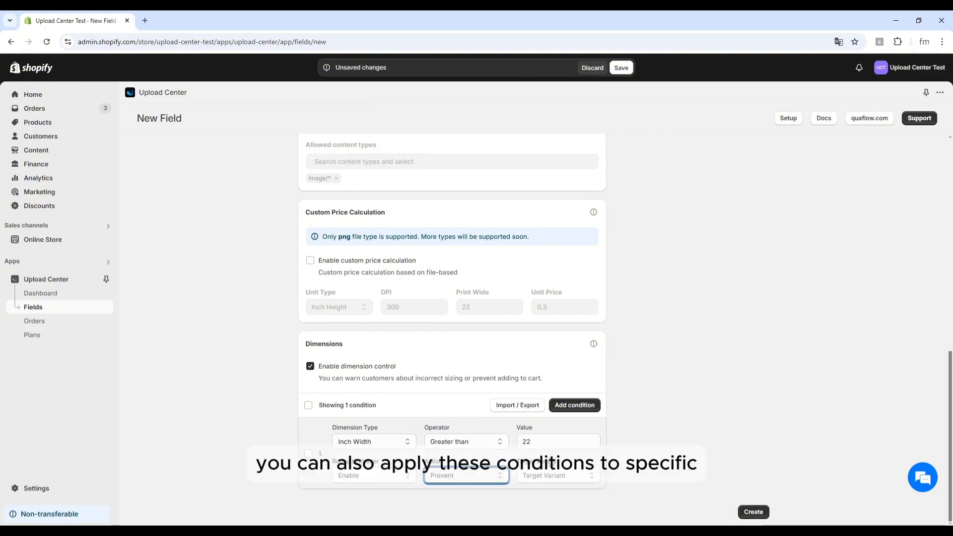
{"action": "left_click", "coordinate": [558, 475]}
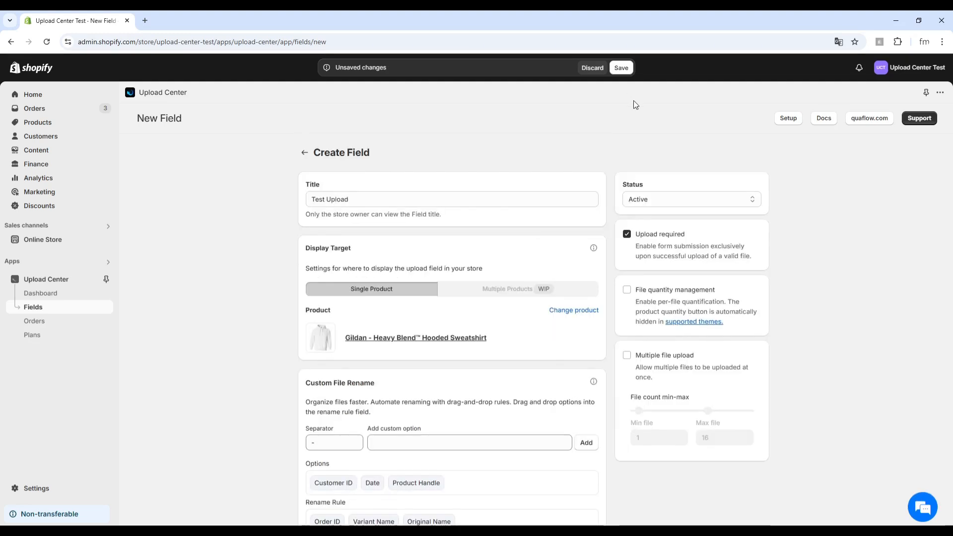
Save the Test Upload field and preview the Gildan hooded sweatshirt product page
{"action": "left_click", "coordinate": [626, 71]}
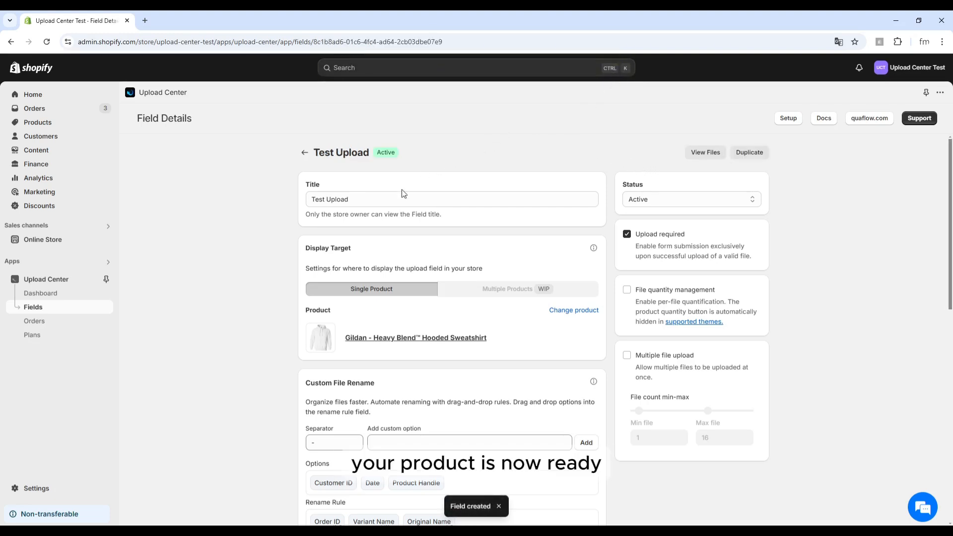
{"action": "left_click", "coordinate": [416, 337]}
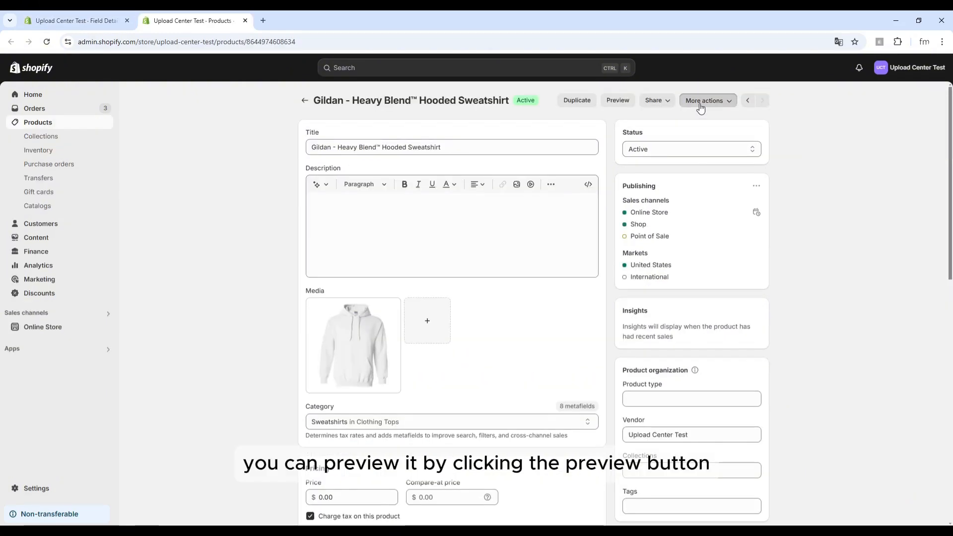
{"action": "left_click", "coordinate": [698, 104]}
{"action": "left_click", "coordinate": [698, 105]}
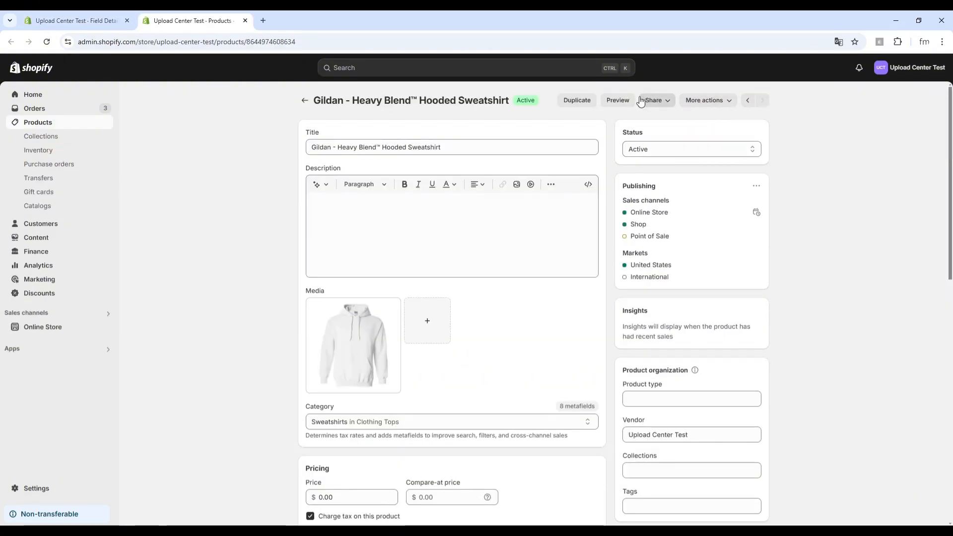
{"action": "left_click", "coordinate": [620, 100]}
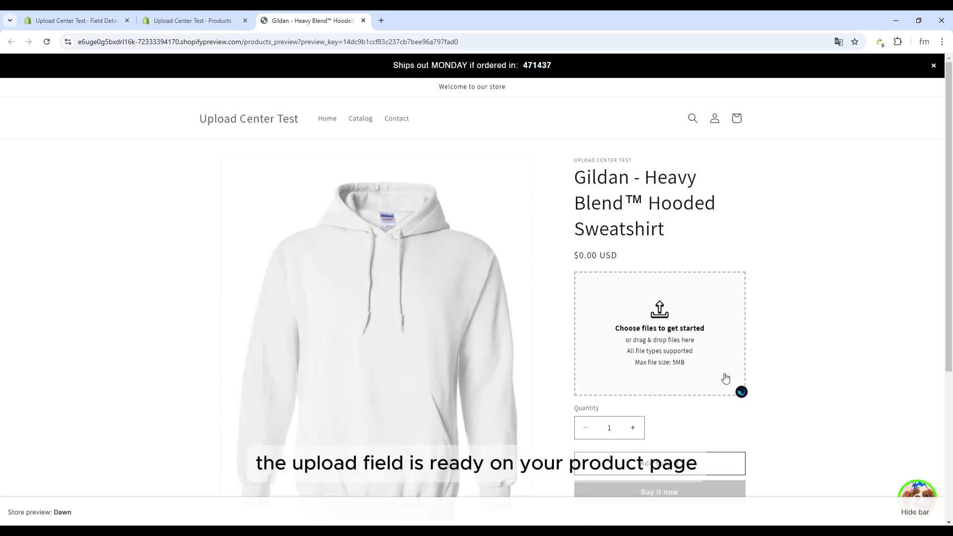
Scroll the preview to inspect the new upload box above the quantity selector
{"action": "scroll", "coordinate": [714, 331], "scroll_direction": "down", "scroll_amount": 1}
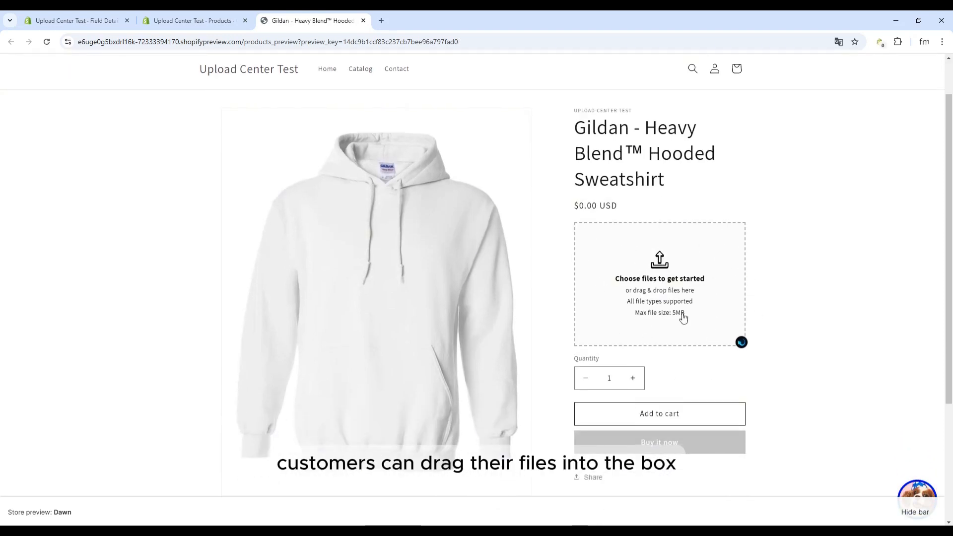